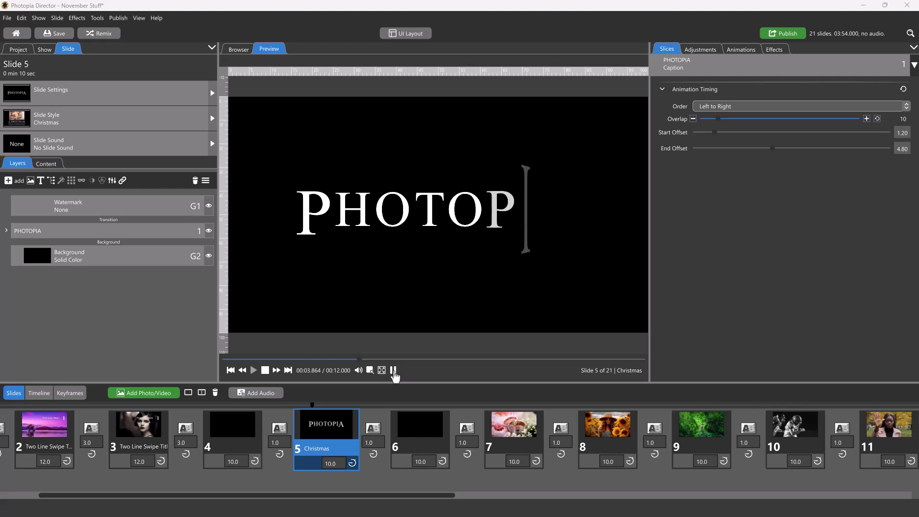
# Step: Replay slide 5 to review how its PHOTOPIA caption builds, with its slices shown
pyautogui.click(393, 371)
pyautogui.click(7, 231)
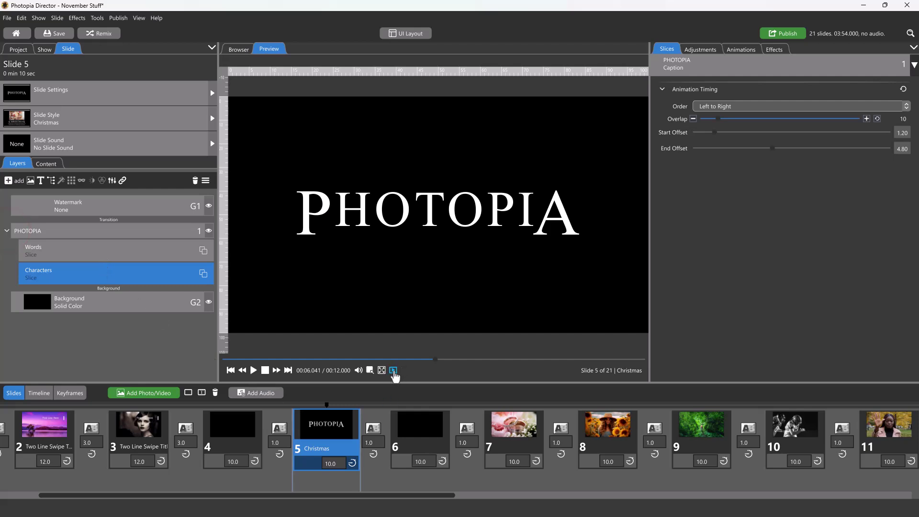
pyautogui.click(394, 370)
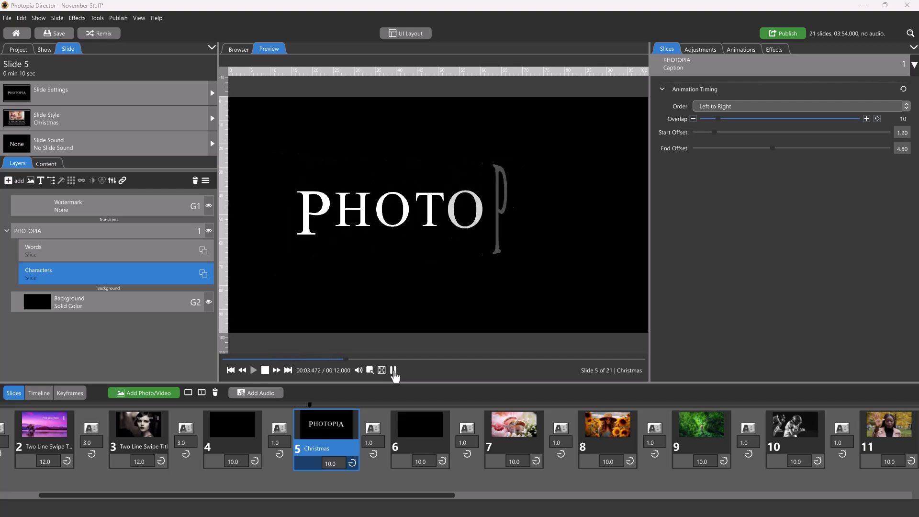
pyautogui.click(393, 370)
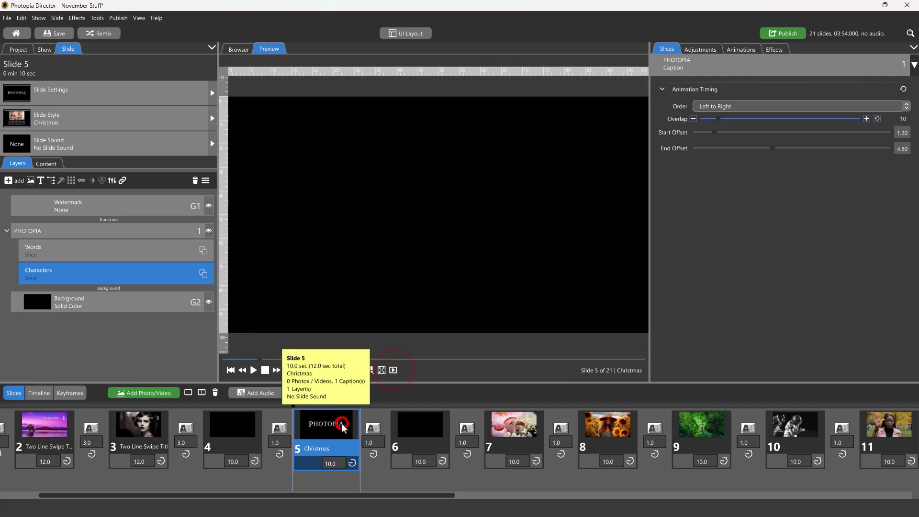
# Step: Add a PHOTOPIA text caption to the empty slide 6
pyautogui.click(417, 423)
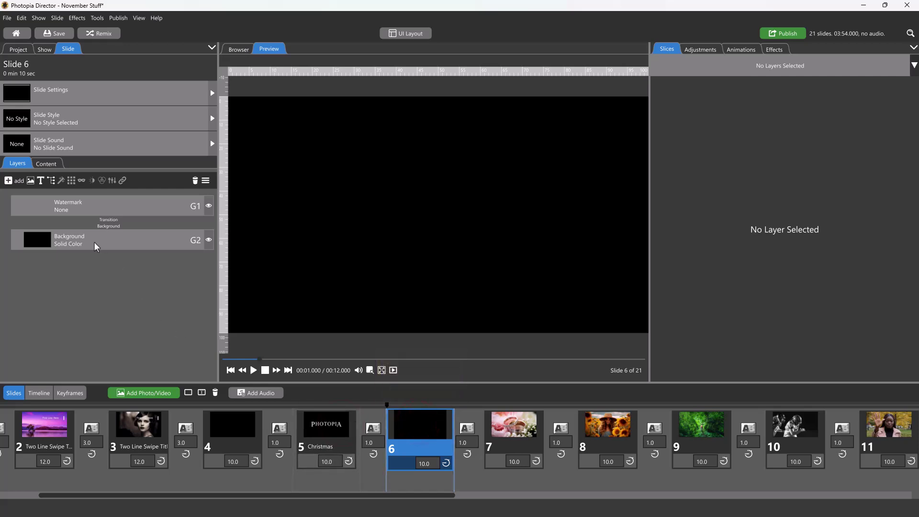
pyautogui.click(41, 180)
pyautogui.click(404, 242)
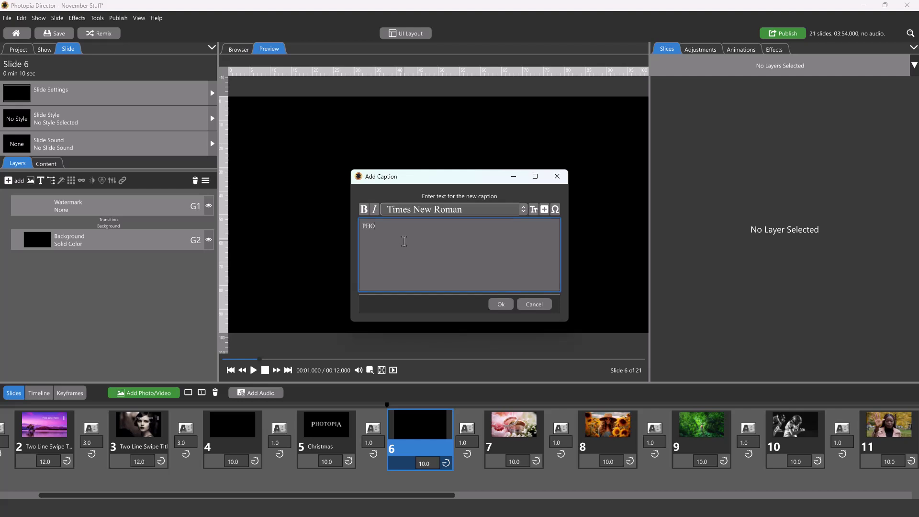
pyautogui.click(500, 304)
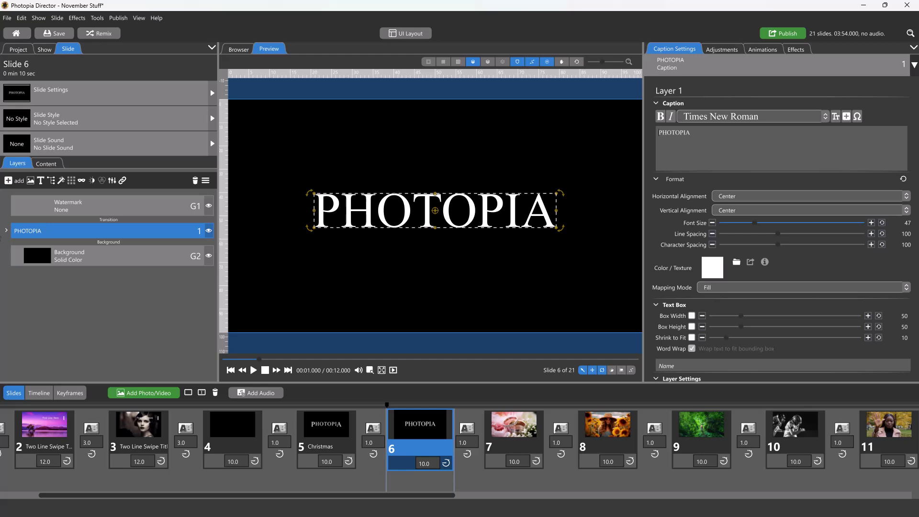
# Step: Expand the PHOTOPIA layer, select its Characters slice, and show its Animation Timing settings
pyautogui.click(6, 231)
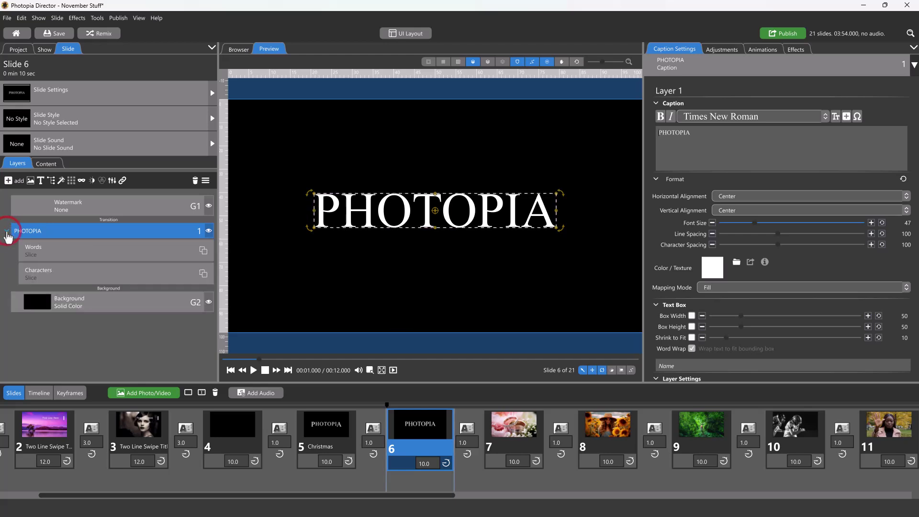
pyautogui.click(73, 276)
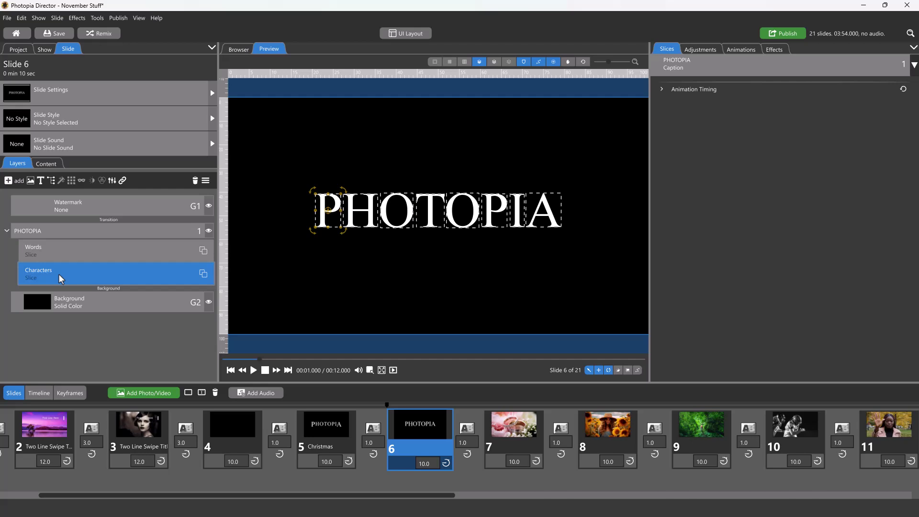
pyautogui.click(543, 211)
pyautogui.click(661, 89)
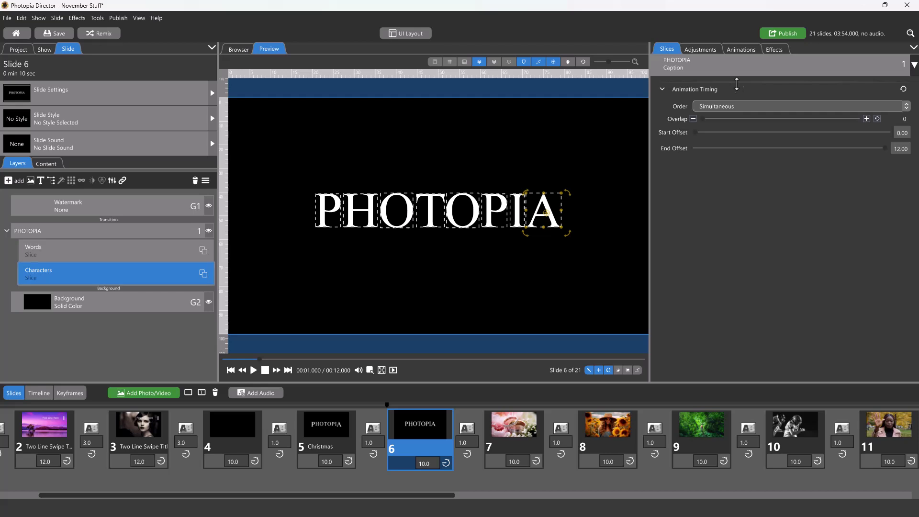
# Step: Drag the letters' Keyframe 1 position down to vertical 65.7 and preview them rising
pyautogui.click(748, 50)
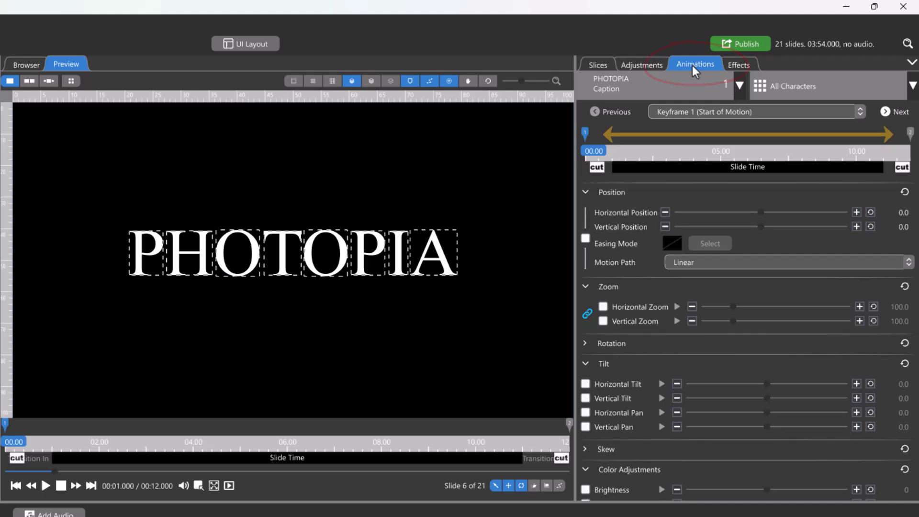
pyautogui.click(910, 132)
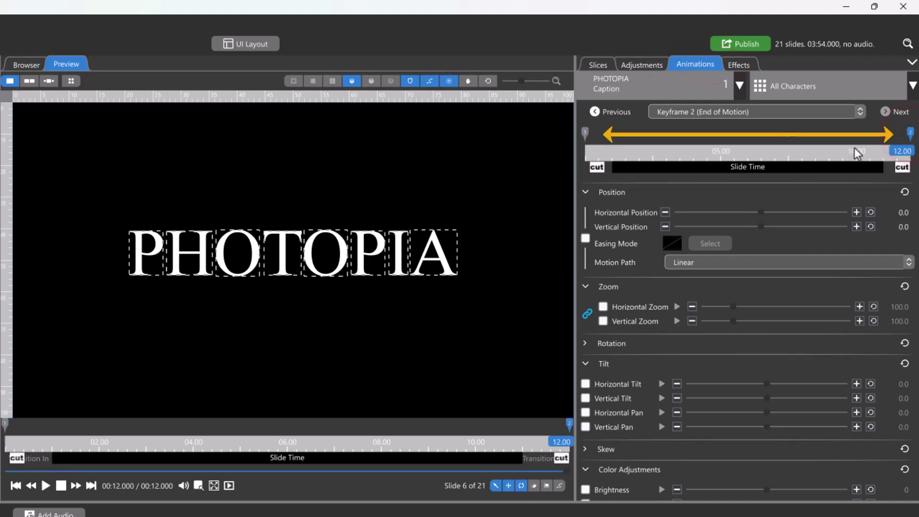
pyautogui.click(585, 132)
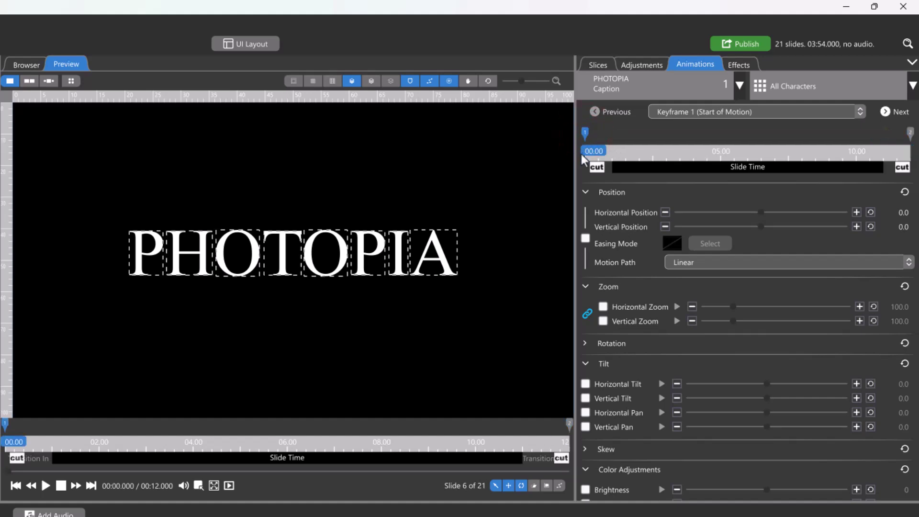
pyautogui.click(428, 245)
pyautogui.moveTo(428, 245); pyautogui.dragTo(416, 452)
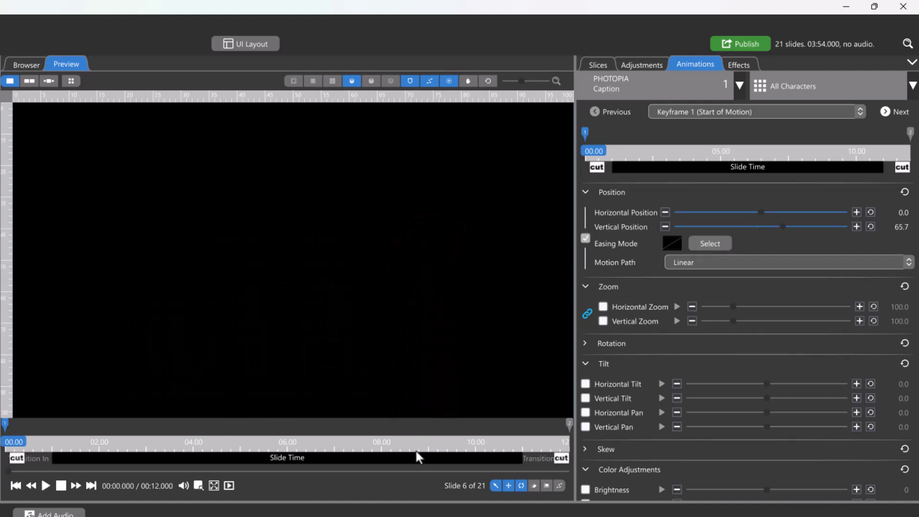
pyautogui.click(910, 133)
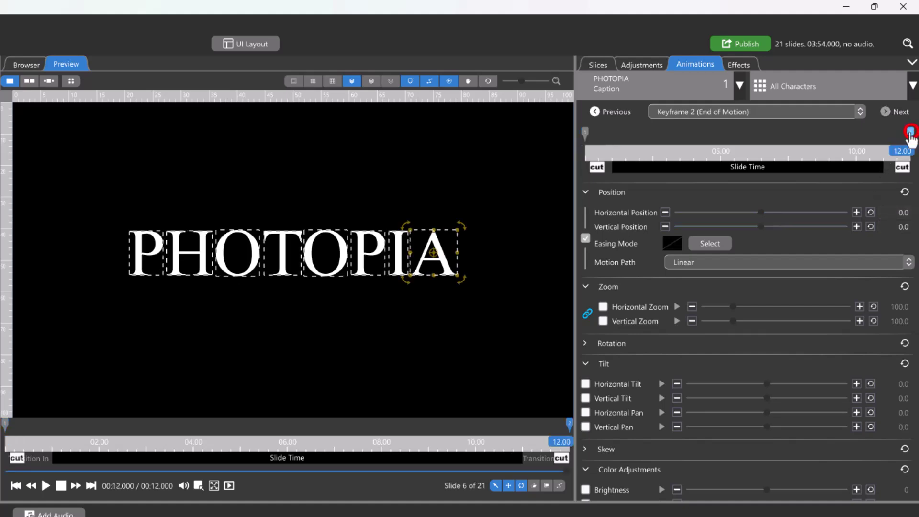
pyautogui.click(231, 485)
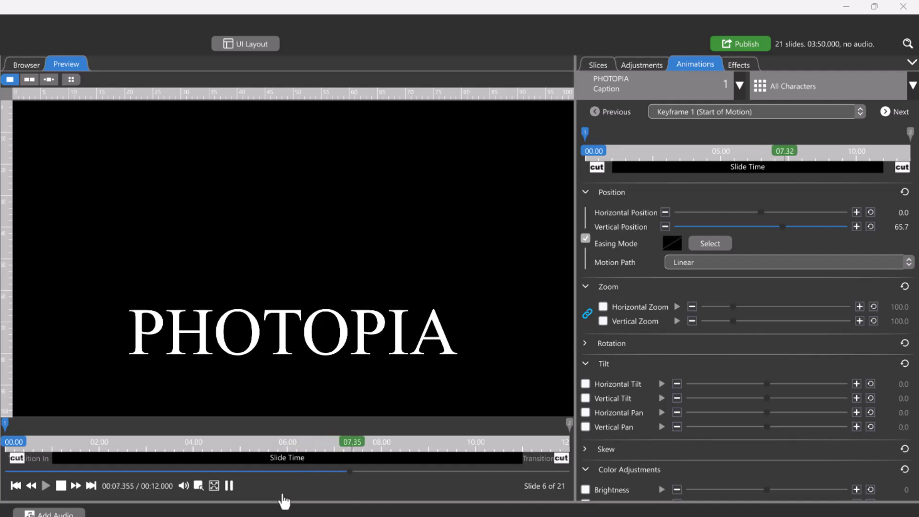
pyautogui.click(228, 486)
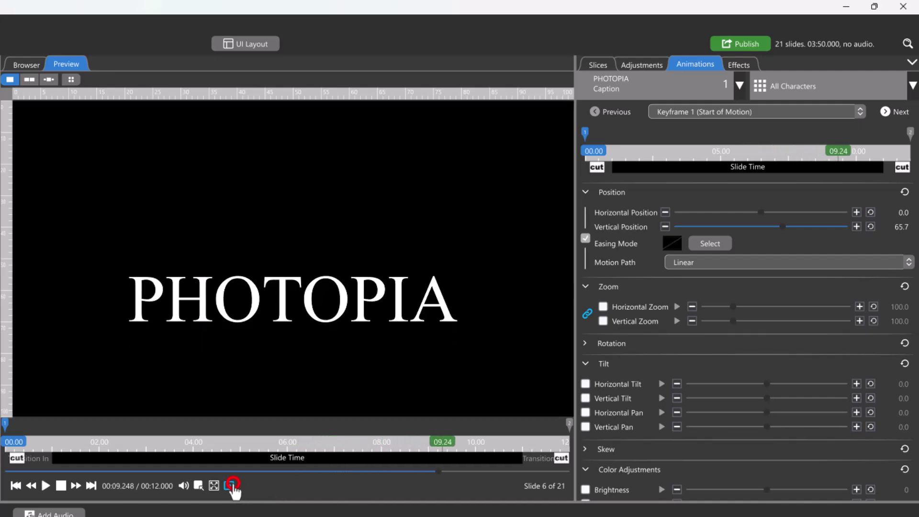
# Step: Set the letters' animation order to Left to Right with an end offset of 5
pyautogui.click(594, 66)
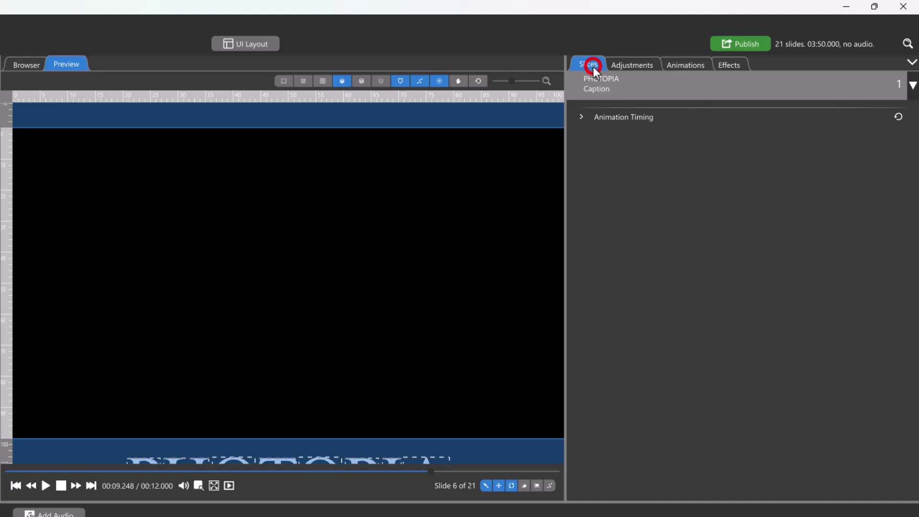
pyautogui.click(582, 118)
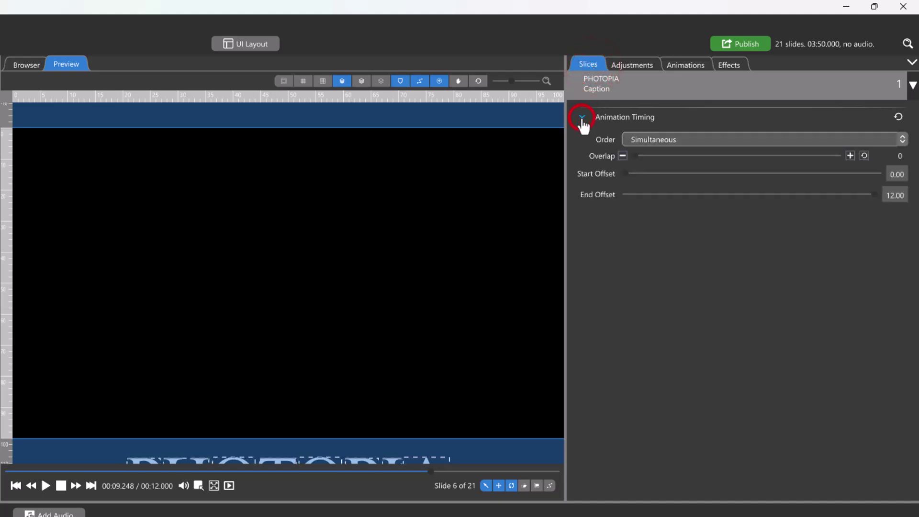
pyautogui.click(689, 140)
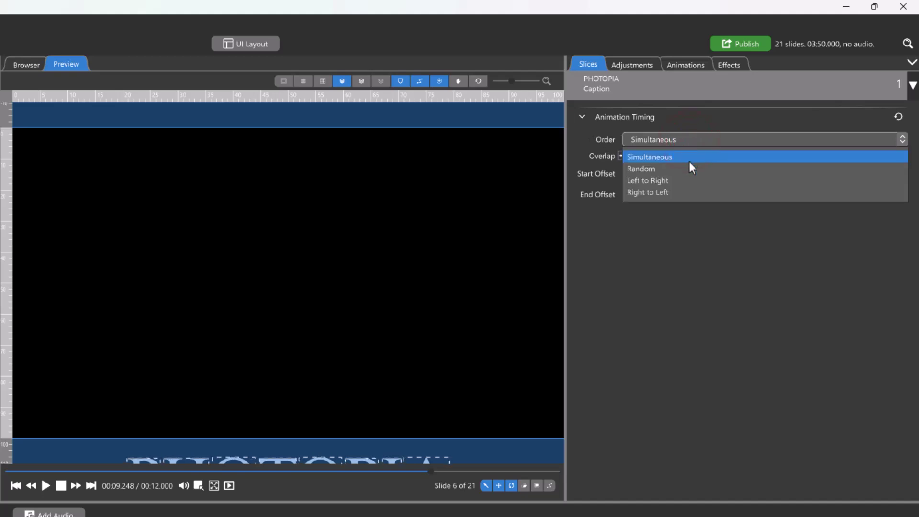
pyautogui.click(686, 180)
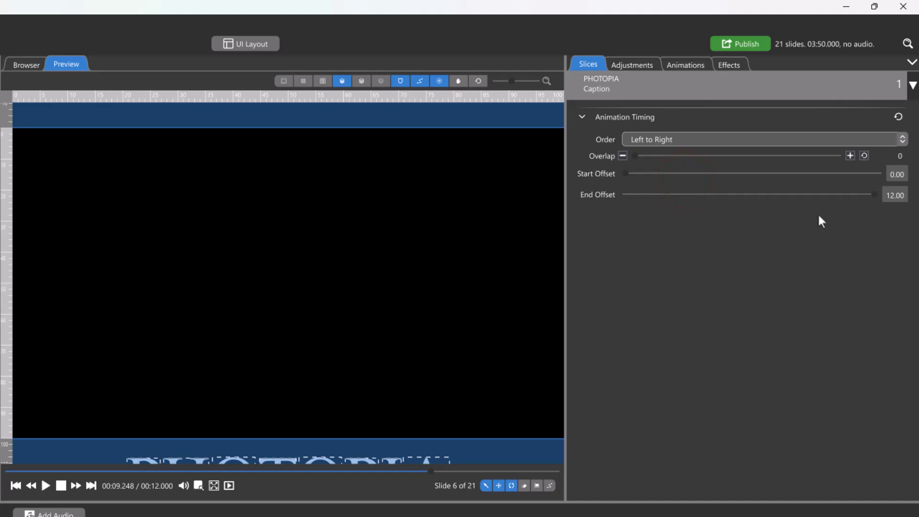
pyautogui.click(894, 195)
pyautogui.write('5.')
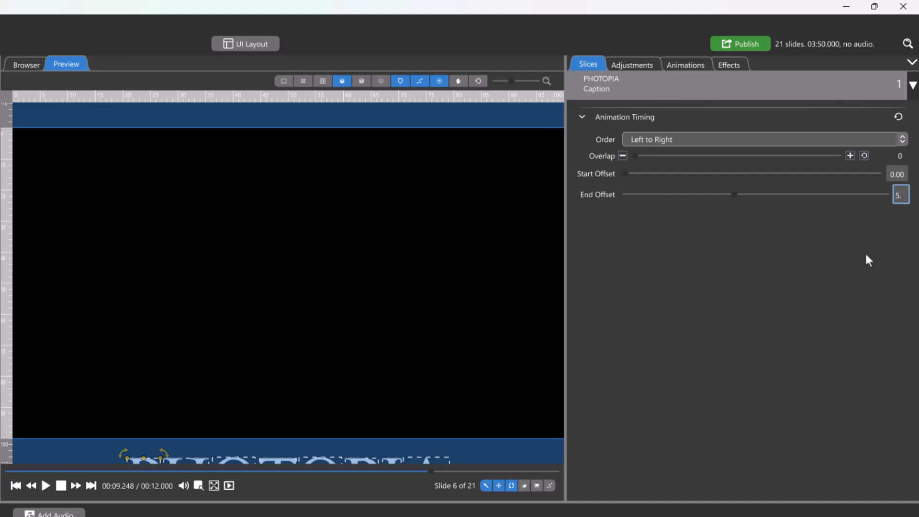
# Step: Play slide 6 twice to preview the staggered letter animation
pyautogui.click(230, 487)
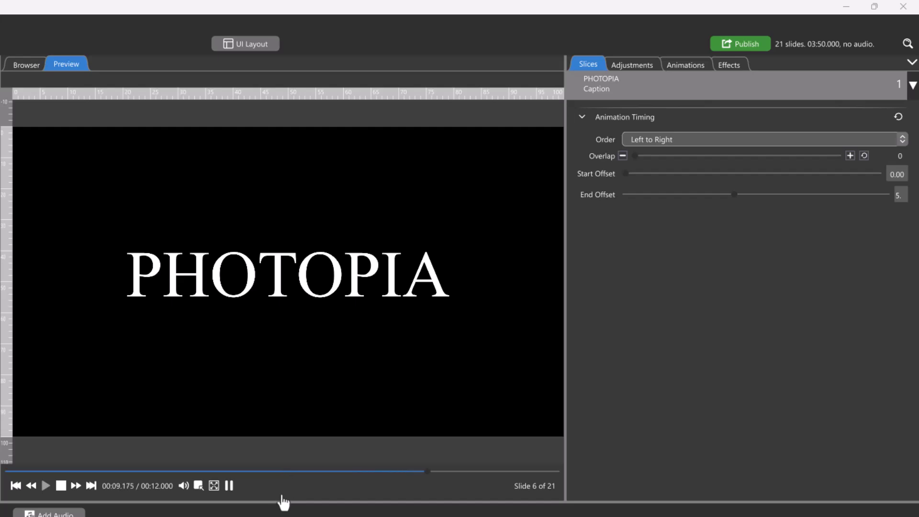
pyautogui.click(230, 487)
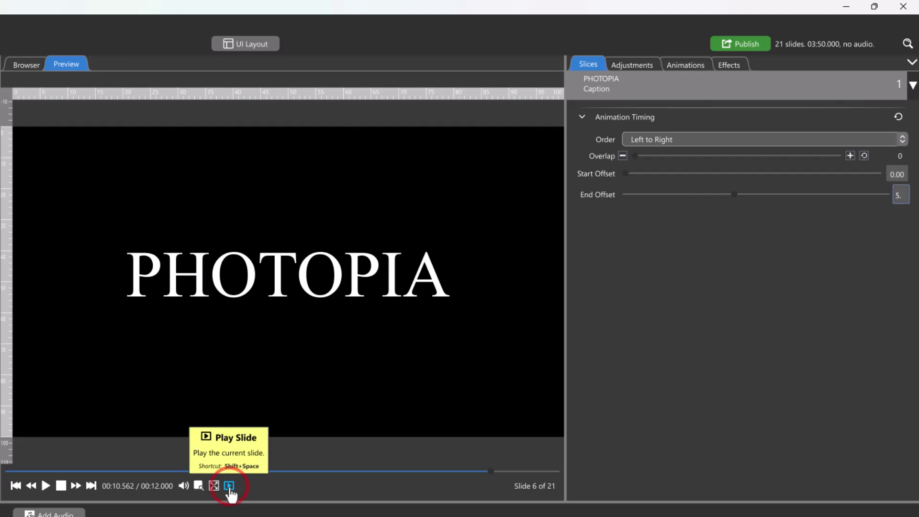
pyautogui.click(229, 486)
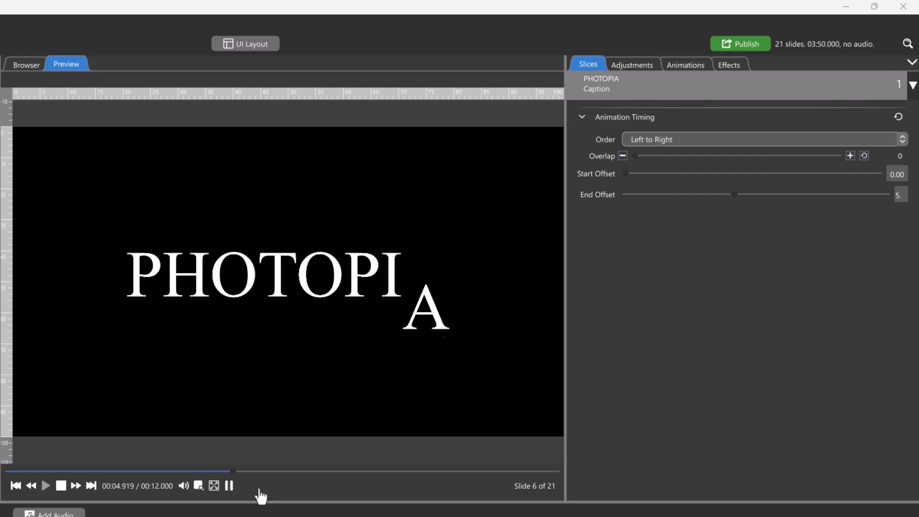
pyautogui.click(229, 486)
# Step: Apply Decelerate easing to the letters' Keyframe 1 motion
pyautogui.click(689, 64)
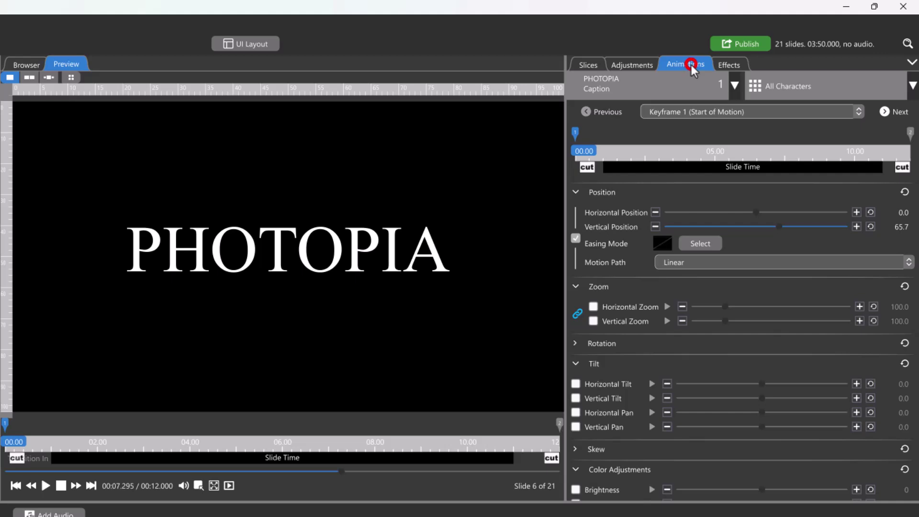
pyautogui.click(575, 133)
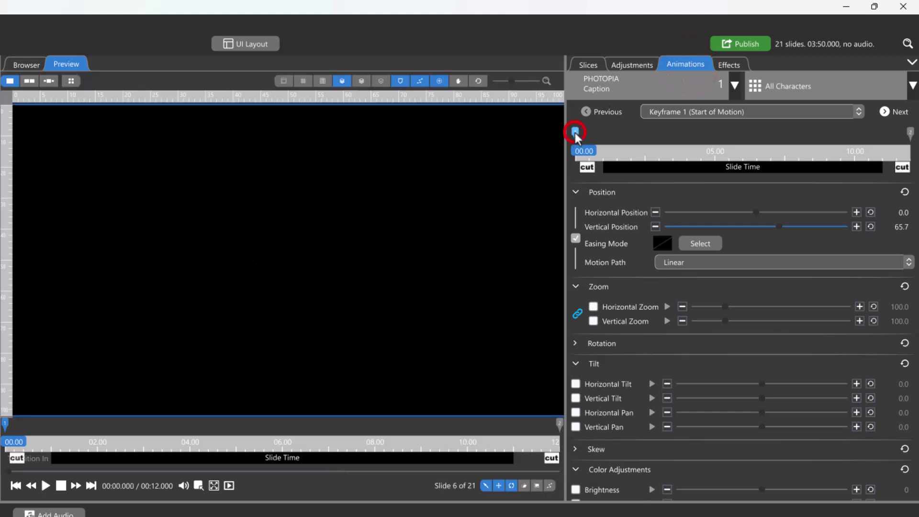
pyautogui.click(692, 253)
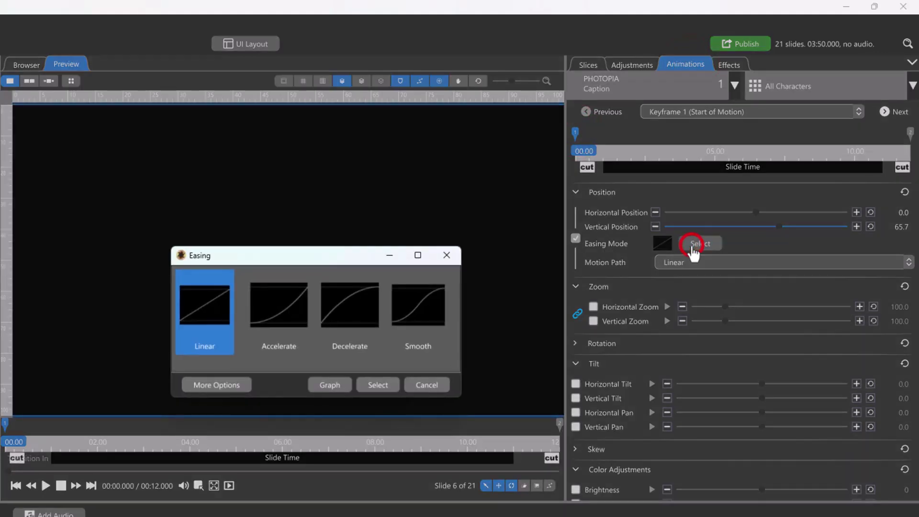
pyautogui.click(357, 305)
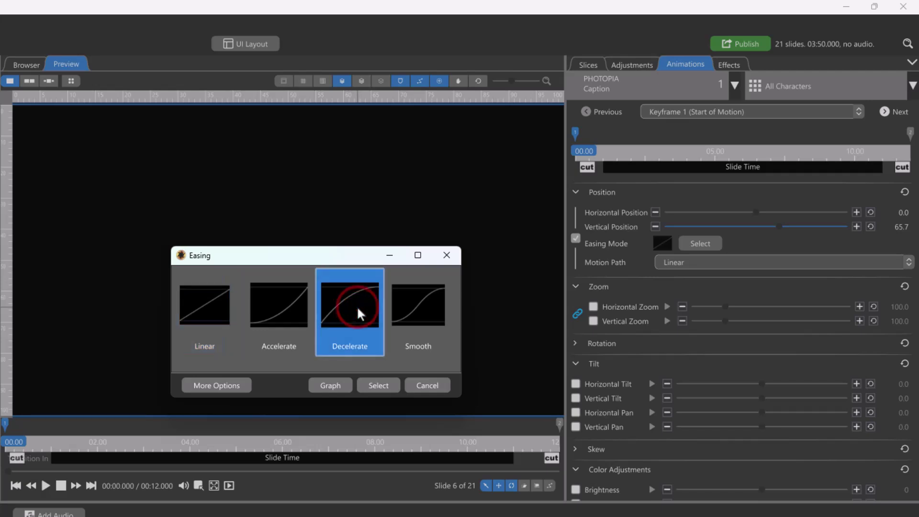
pyautogui.click(378, 385)
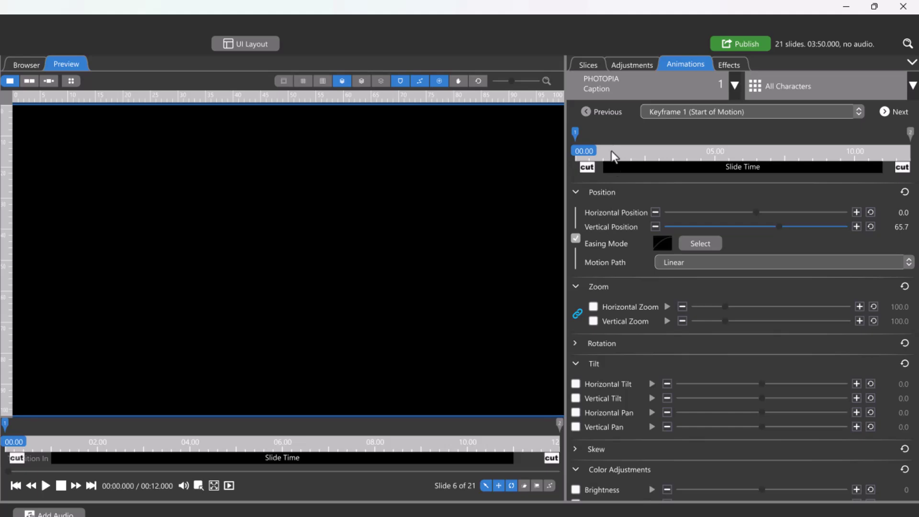
# Step: Set the letter overlap to 10% and play slide 6 to check it
pyautogui.click(588, 65)
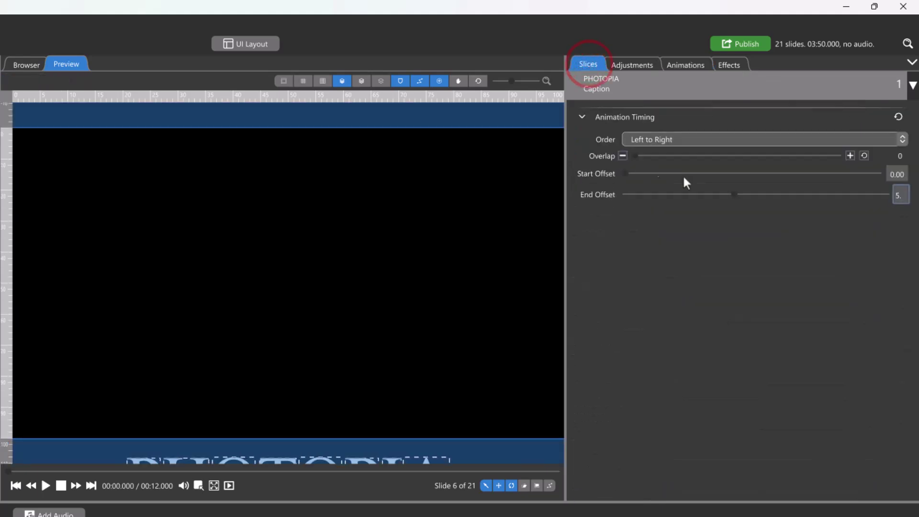
pyautogui.click(891, 158)
pyautogui.write('10')
pyautogui.press('Return')
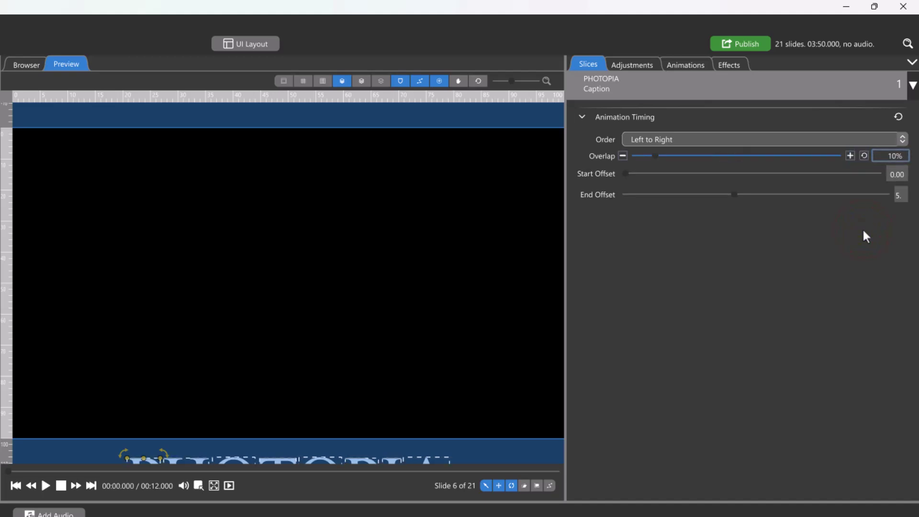
pyautogui.click(230, 488)
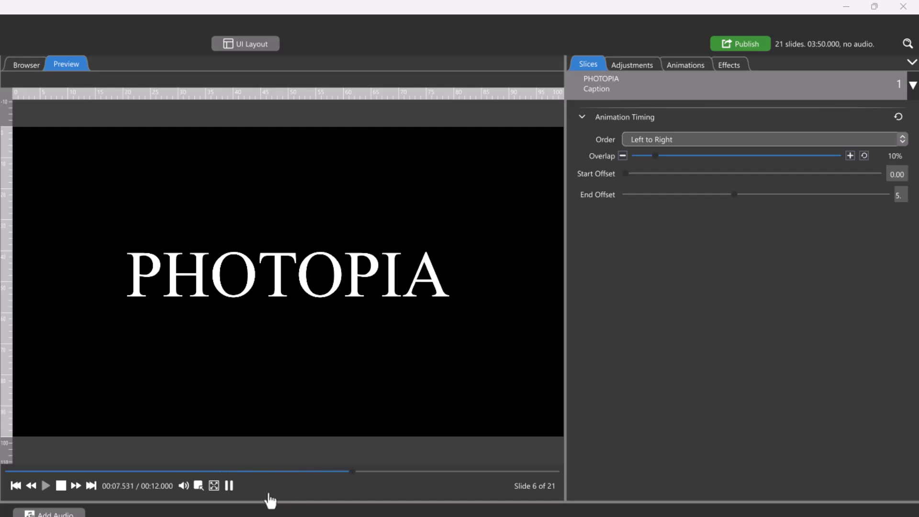
# Step: Pause playback, select the Characters slice, and return to its Slices timing settings
pyautogui.click(229, 486)
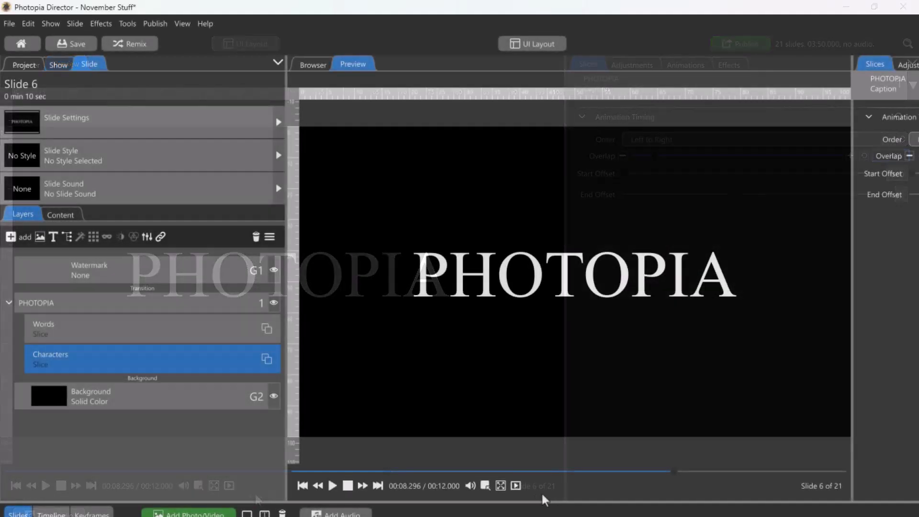
pyautogui.click(155, 360)
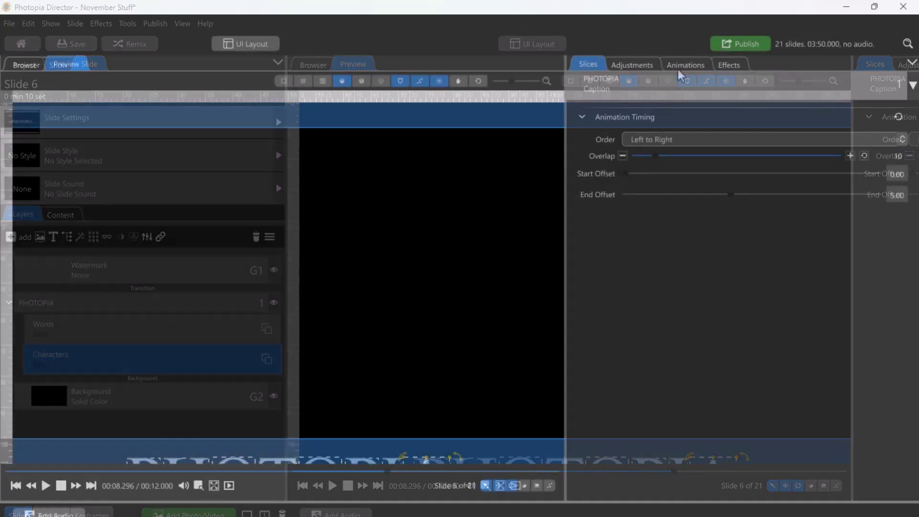
pyautogui.click(683, 64)
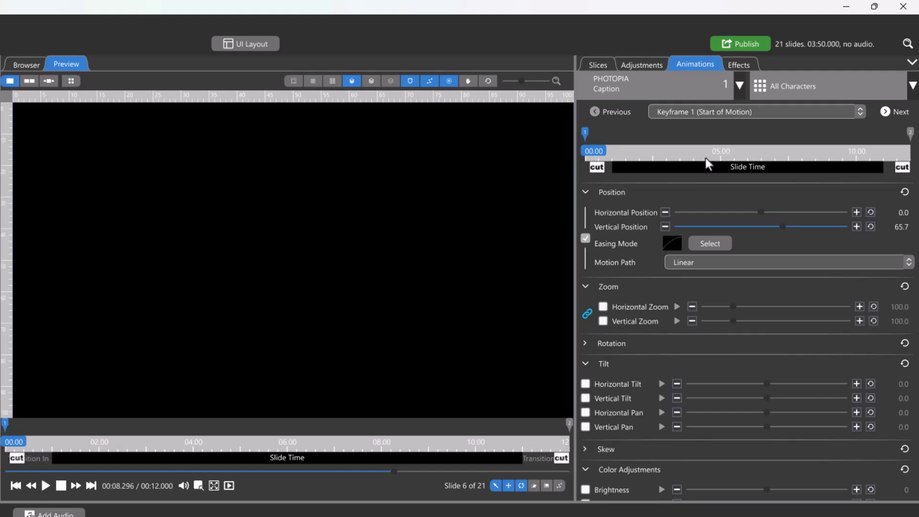
pyautogui.click(597, 67)
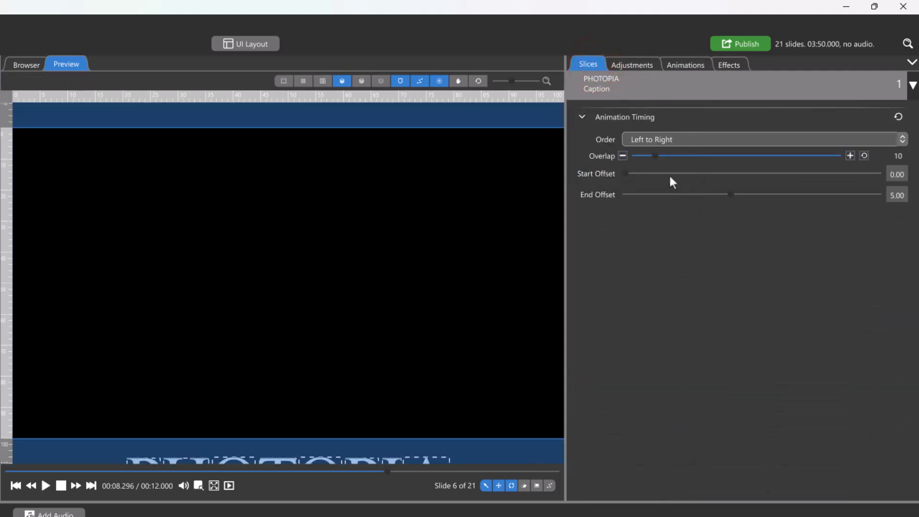
# Step: Keep the Left to Right order, replay from slide 6, and show the Adjustments settings
pyautogui.click(660, 143)
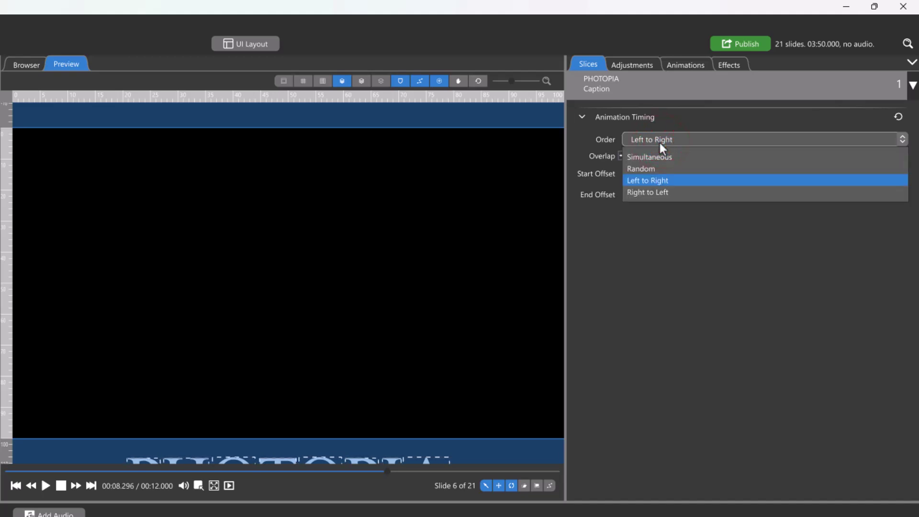
pyautogui.click(680, 225)
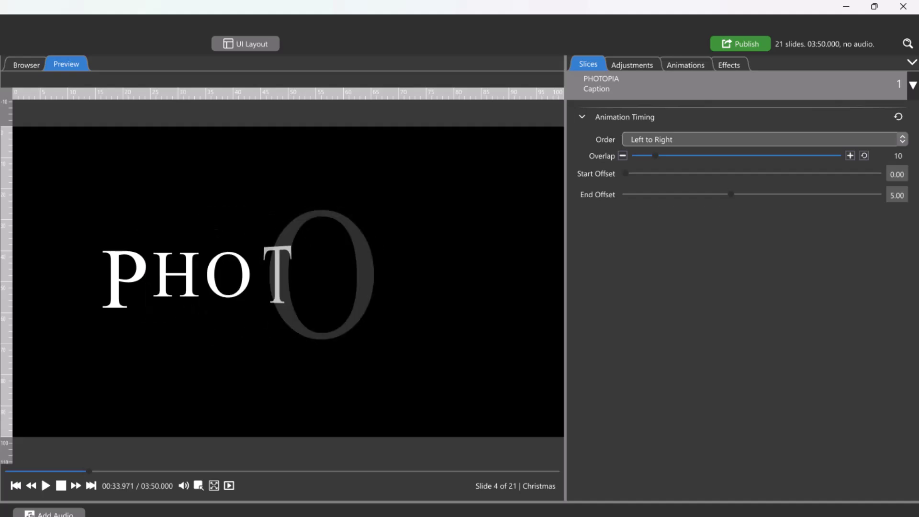
pyautogui.click(235, 514)
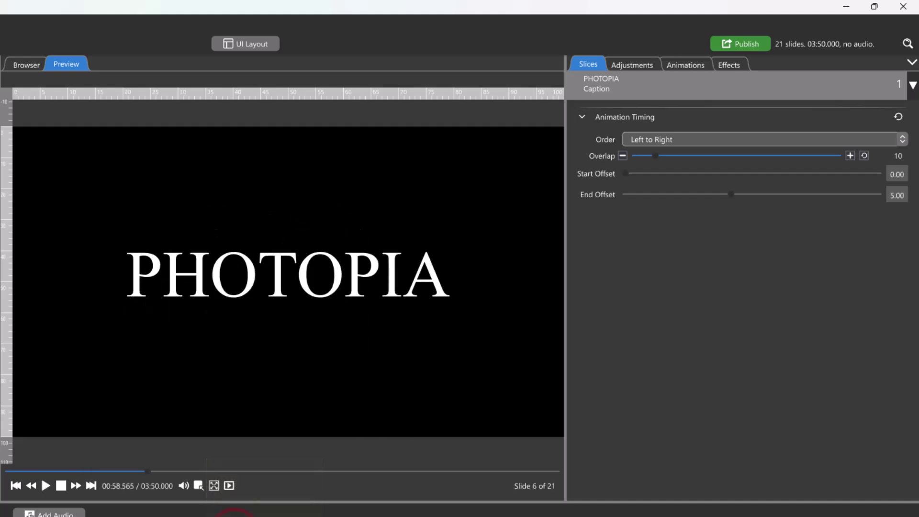
pyautogui.click(628, 62)
# Step: Replace the position animation with starting zoom 300, tilt 360 and opacity 0, then preview
pyautogui.click(725, 133)
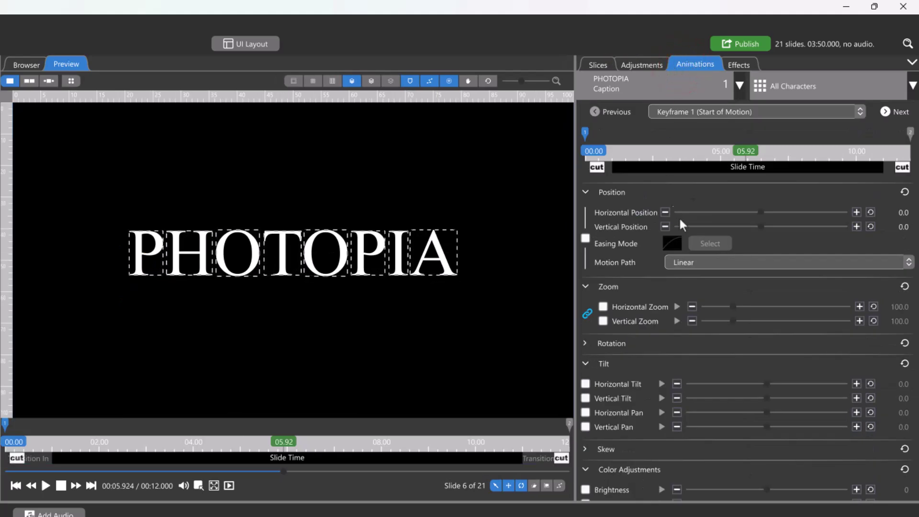
pyautogui.click(898, 311)
pyautogui.write('300')
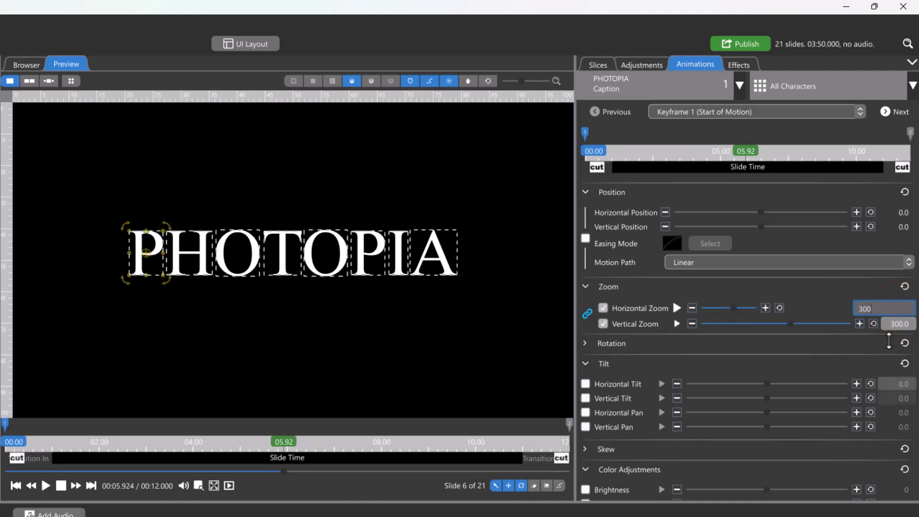
pyautogui.click(586, 384)
pyautogui.click(899, 384)
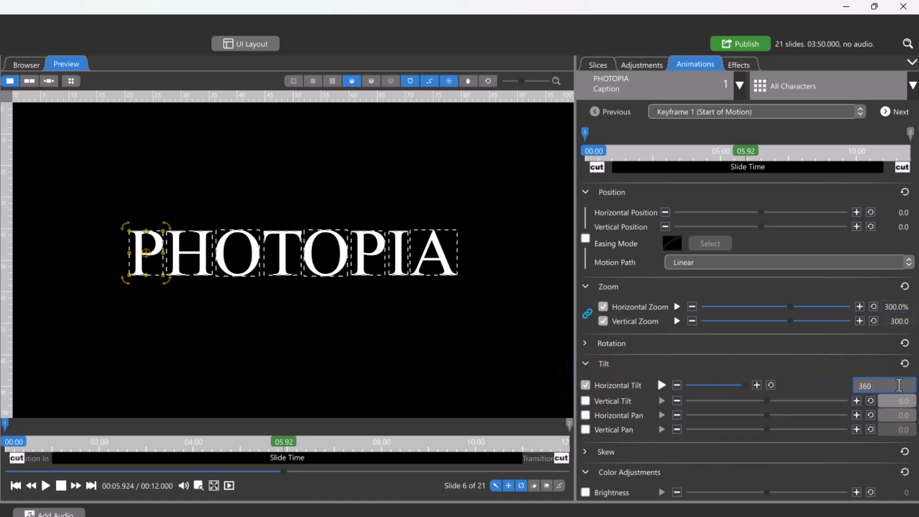
pyautogui.scroll(-2, 823, 375)
pyautogui.scroll(-2, 823, 371)
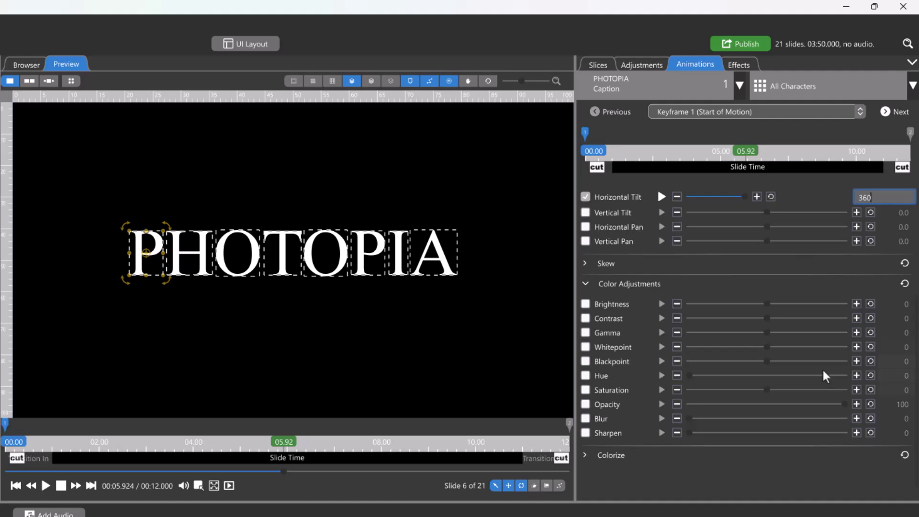
pyautogui.click(892, 403)
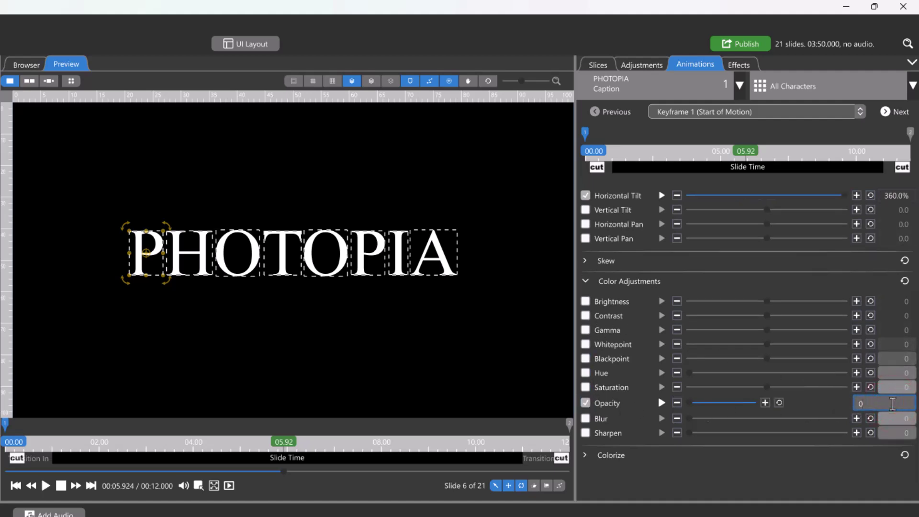
pyautogui.click(228, 485)
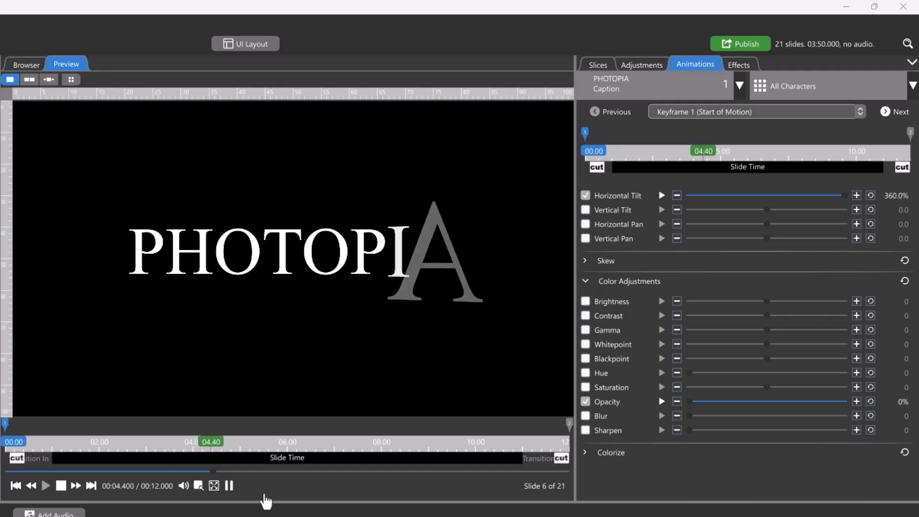
# Step: Pause the preview once every PHOTOPIA letter has settled into place
pyautogui.click(229, 485)
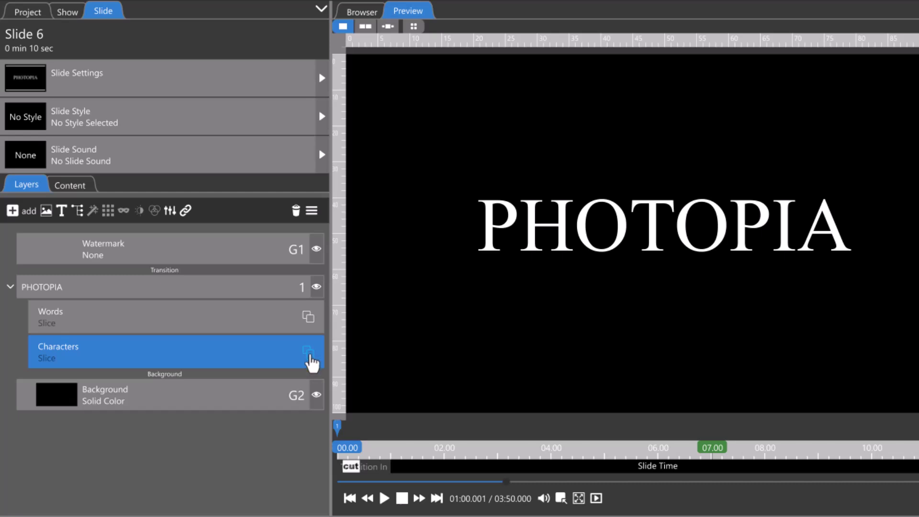
# Step: Give the first P of PHOTOPIA a Vertical Zoom of 130% and preview the show
pyautogui.click(310, 358)
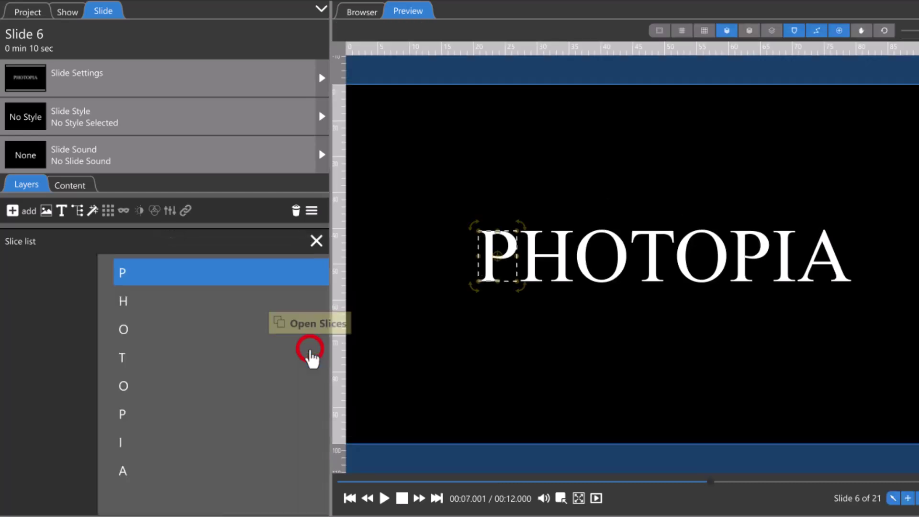
pyautogui.click(186, 275)
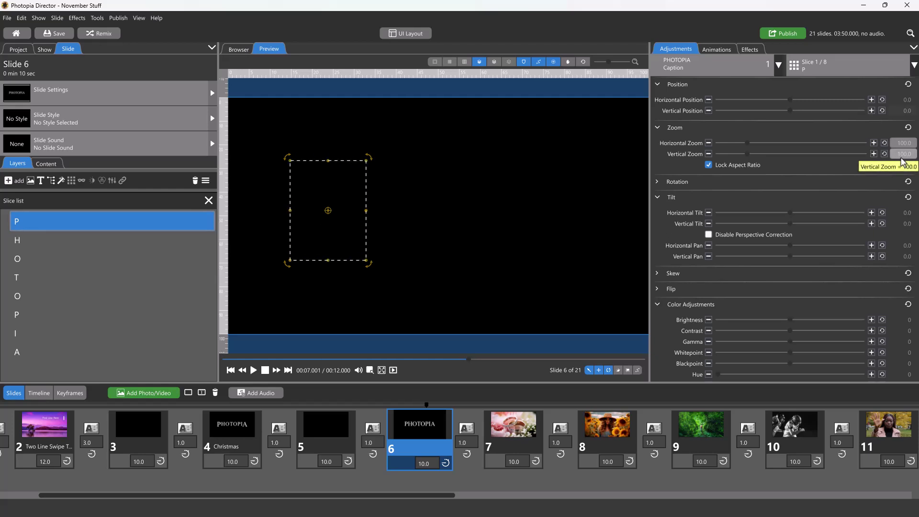
pyautogui.click(895, 154)
pyautogui.write('130')
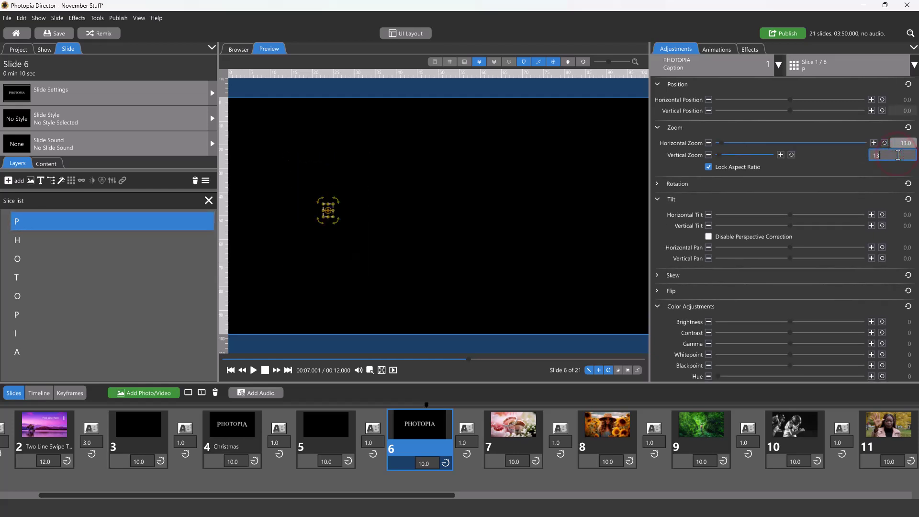
pyautogui.click(392, 404)
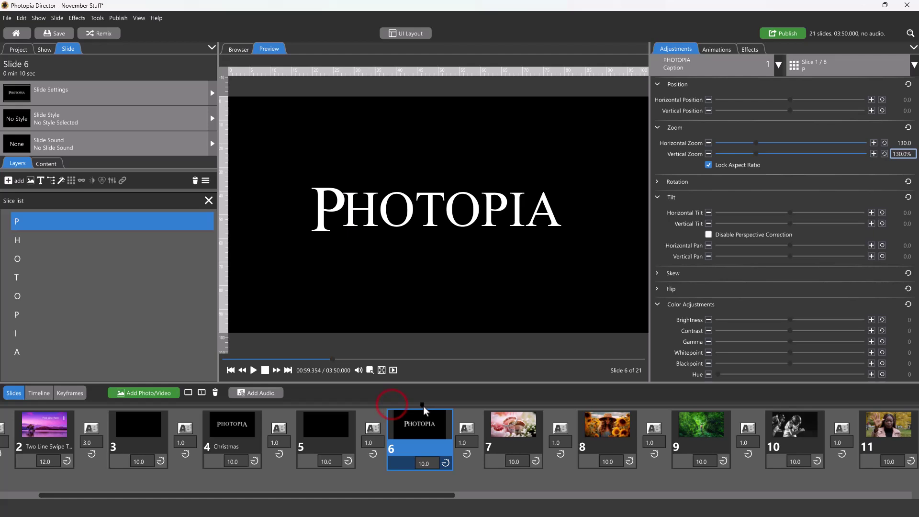
# Step: Nudge the P to vertical position 2.0, shift the final A, and preview the letters
pyautogui.click(871, 110)
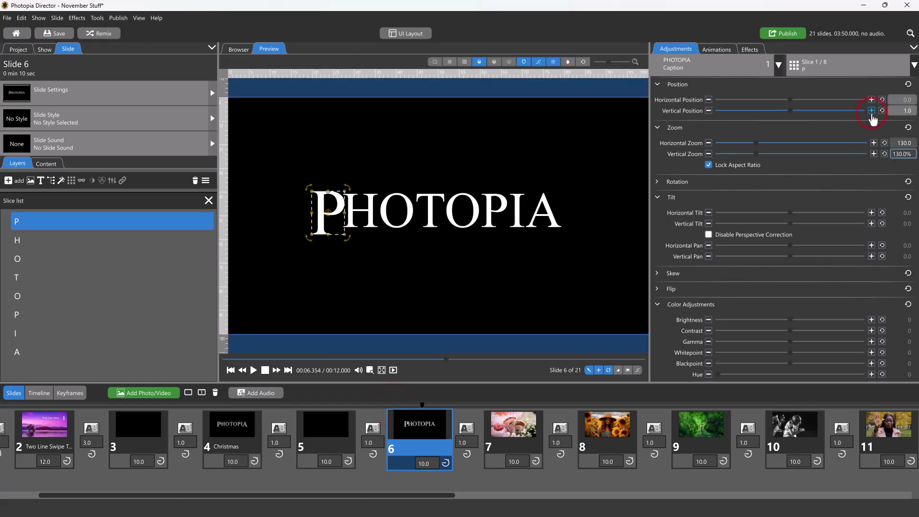
pyautogui.click(871, 111)
pyautogui.click(708, 99)
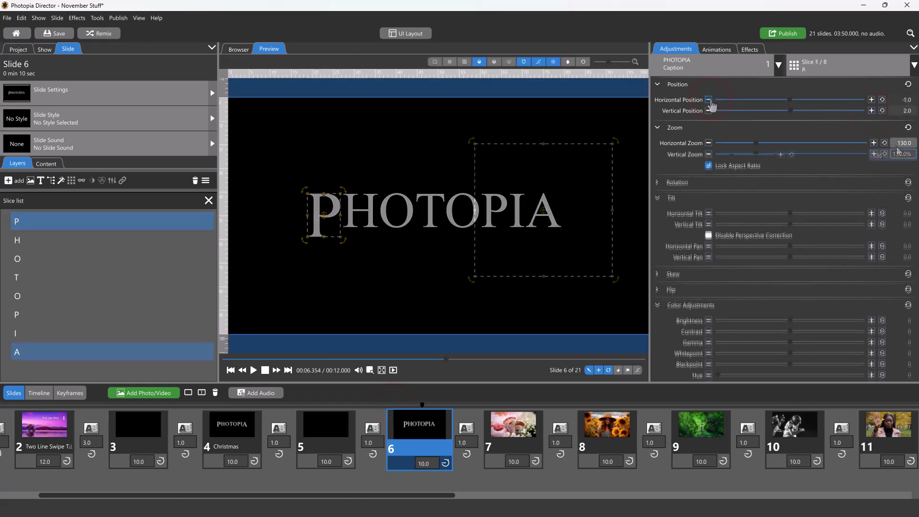
pyautogui.click(870, 100)
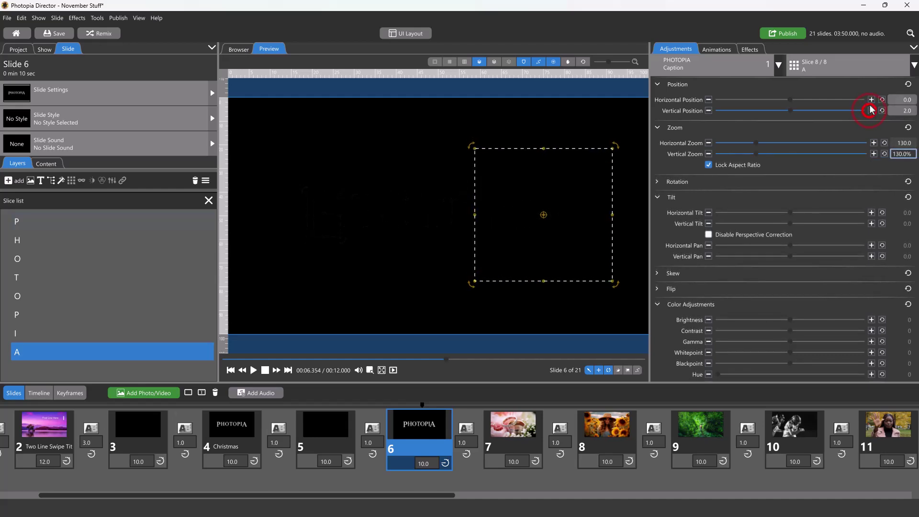
pyautogui.click(394, 406)
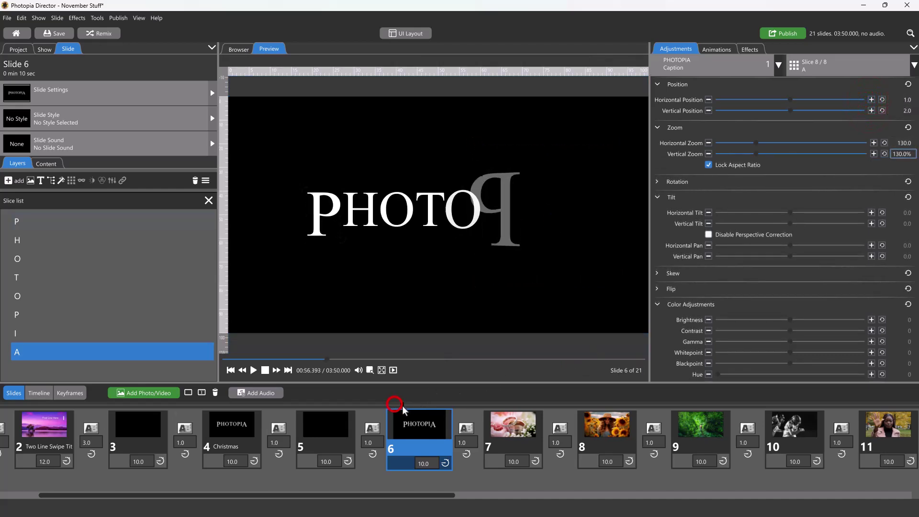